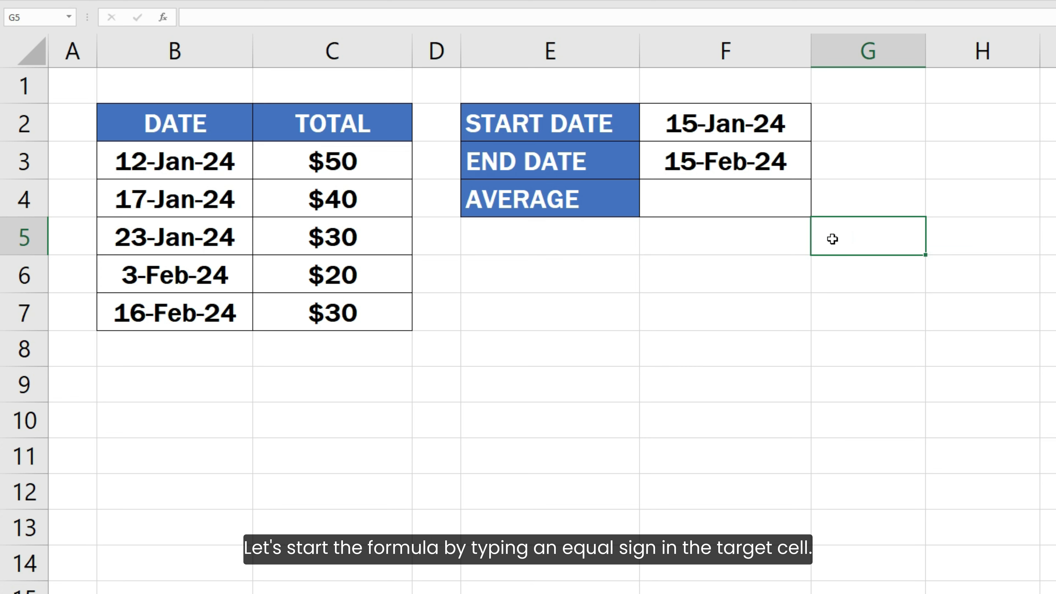
Begin an AVERAGEIFS formula in cell F4 with the totals C3:C7 as the average range
left_click(796, 211)
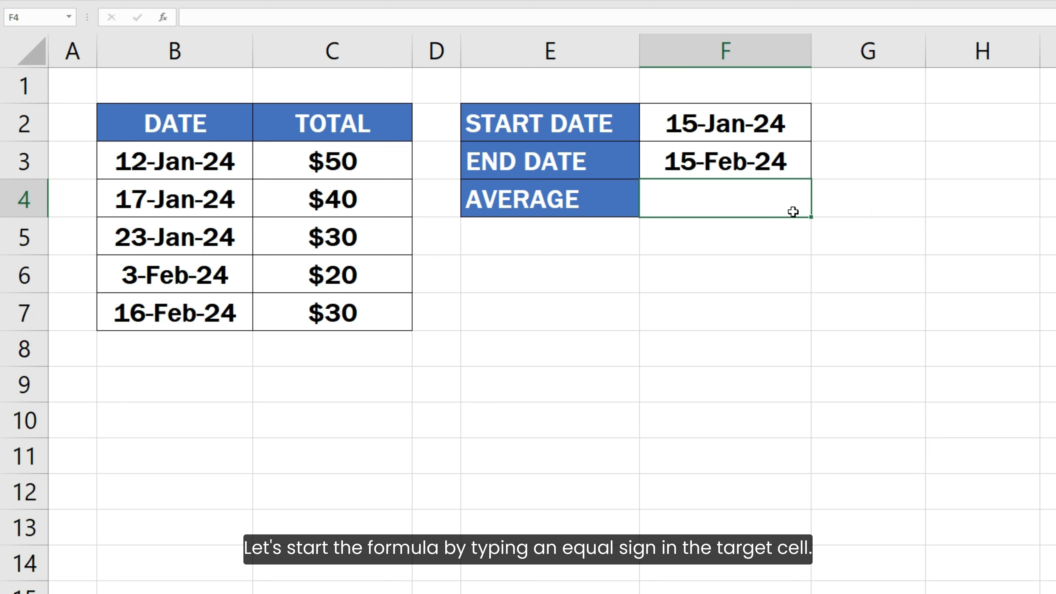
type("=")
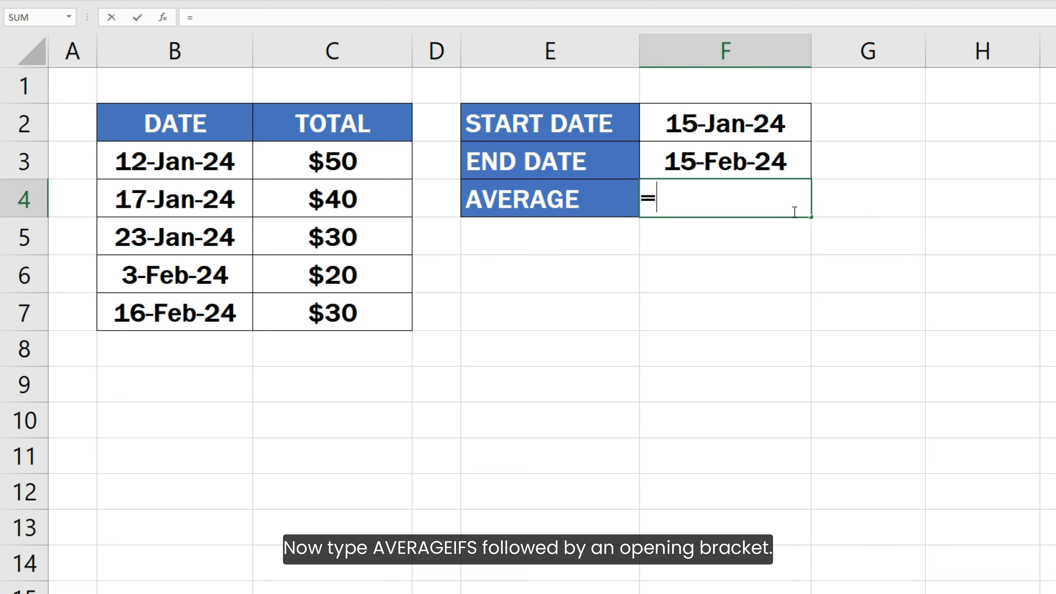
type("AVERAGE")
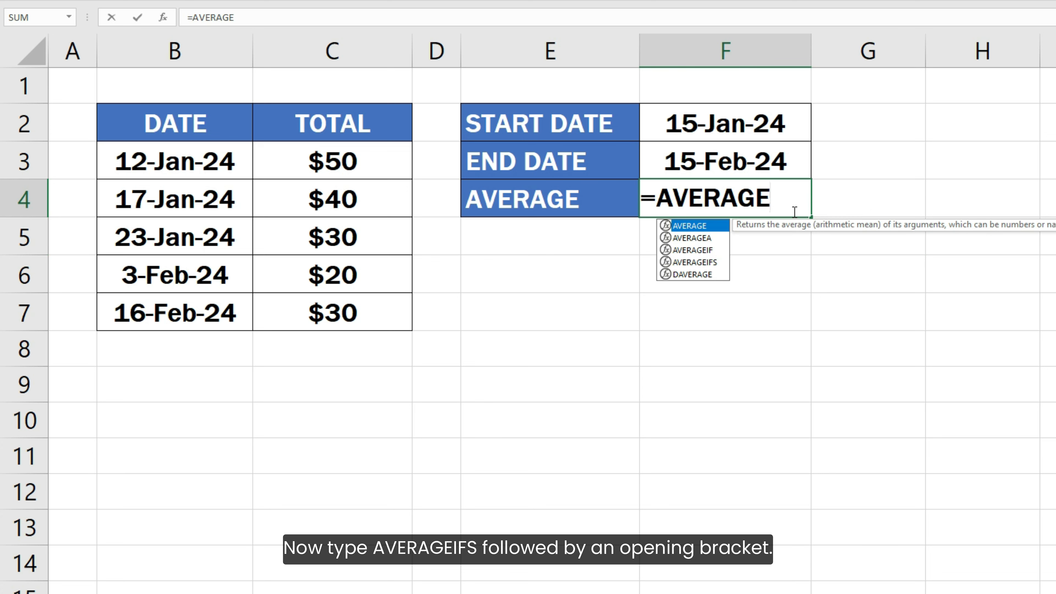
type("IFS(")
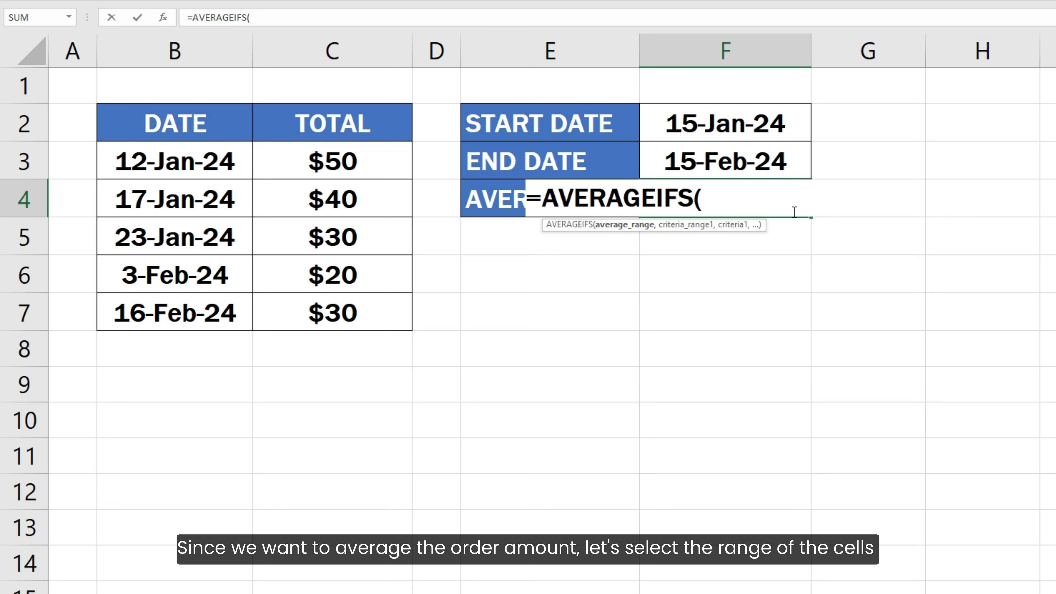
left_click_drag(382, 160, 370, 328)
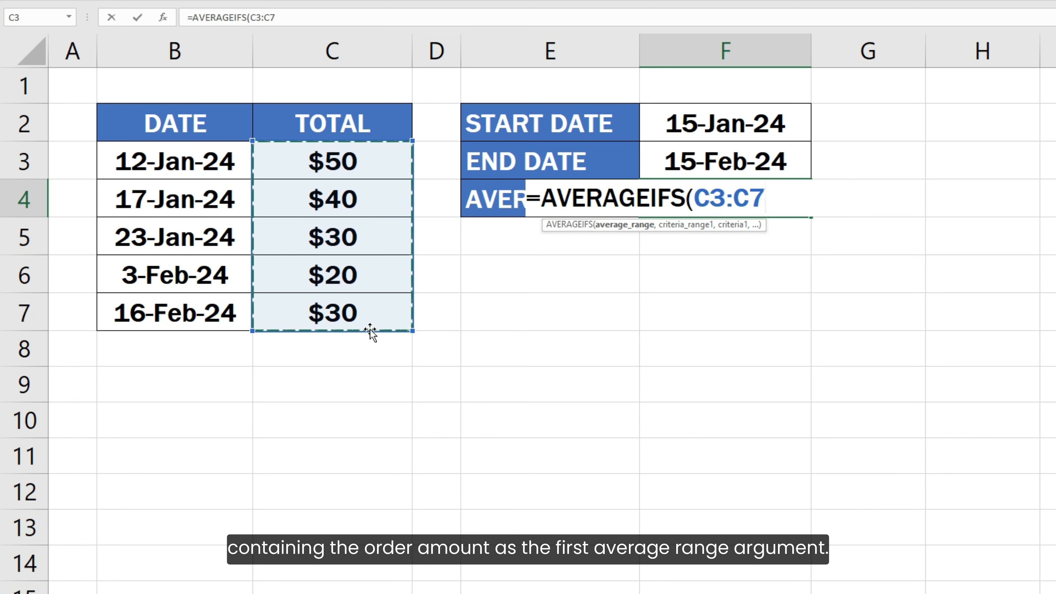
type(",")
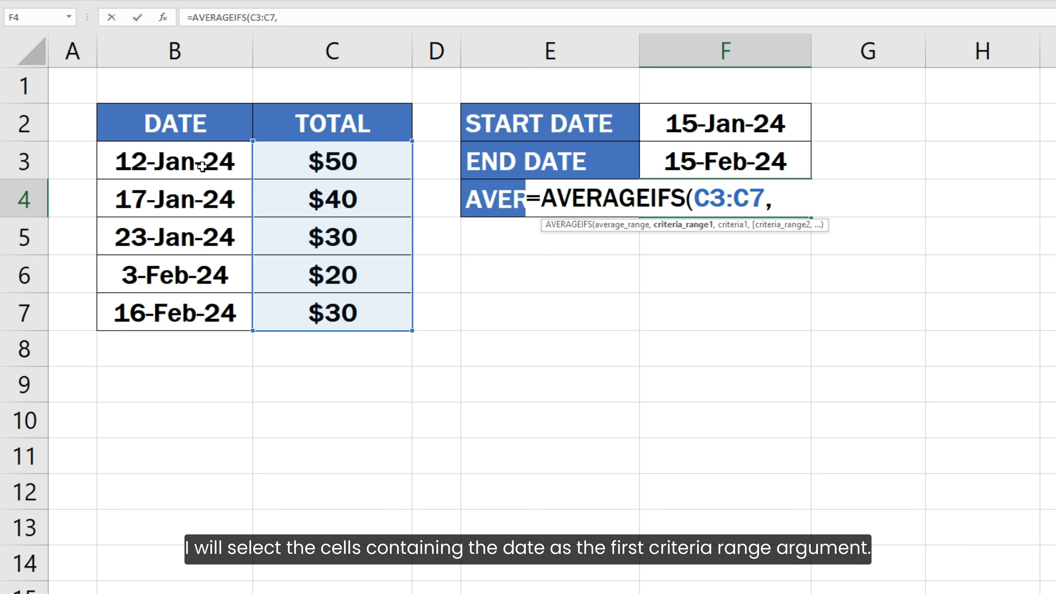
Add the first criterion to the F4 formula: dates B3:B7 with ">=" & F2, the start date
left_click_drag(202, 162, 207, 306)
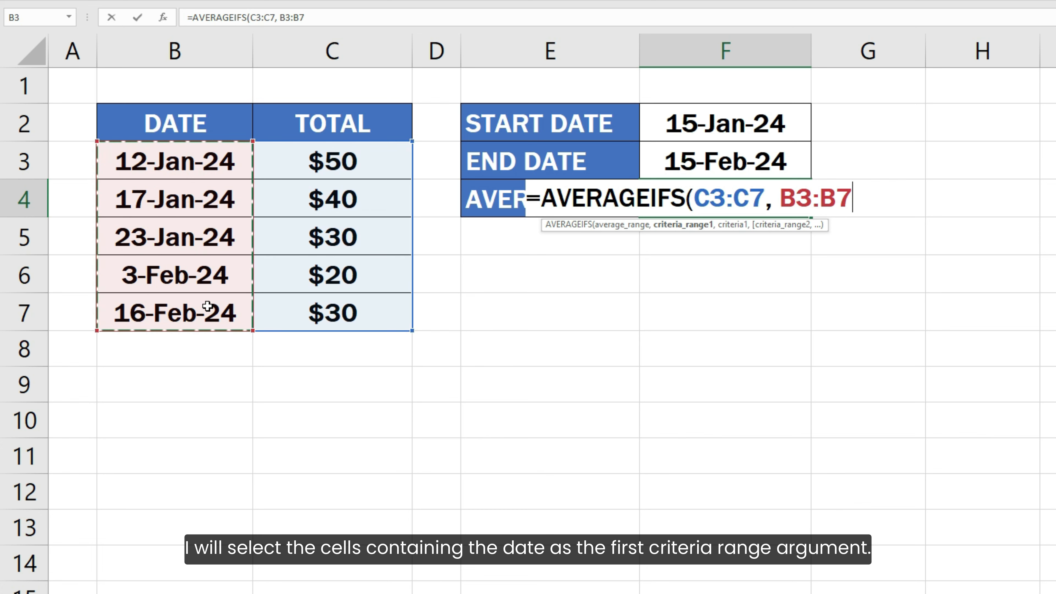
type(", ")
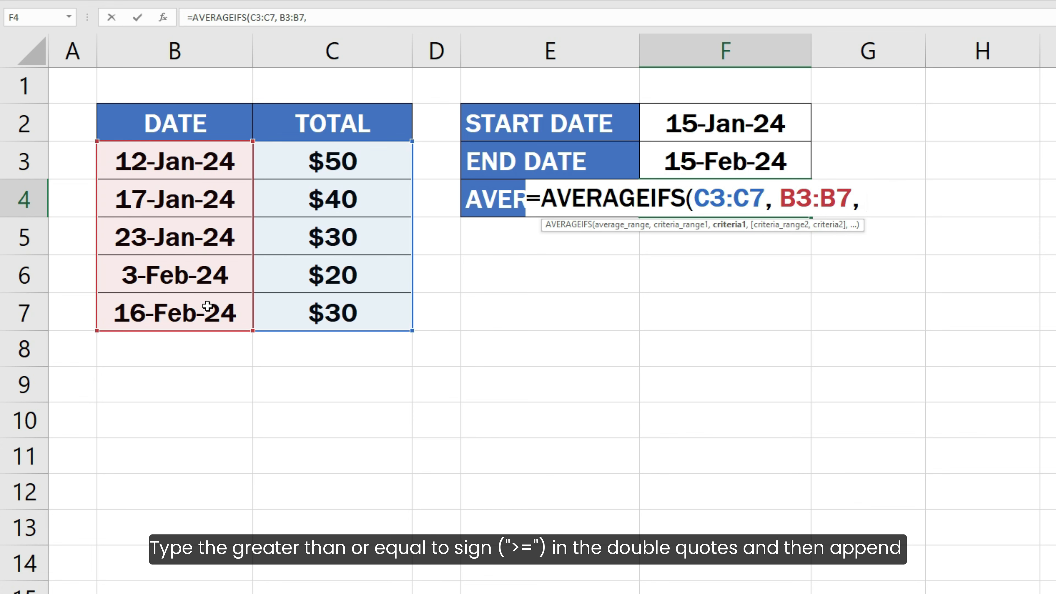
type("\">")
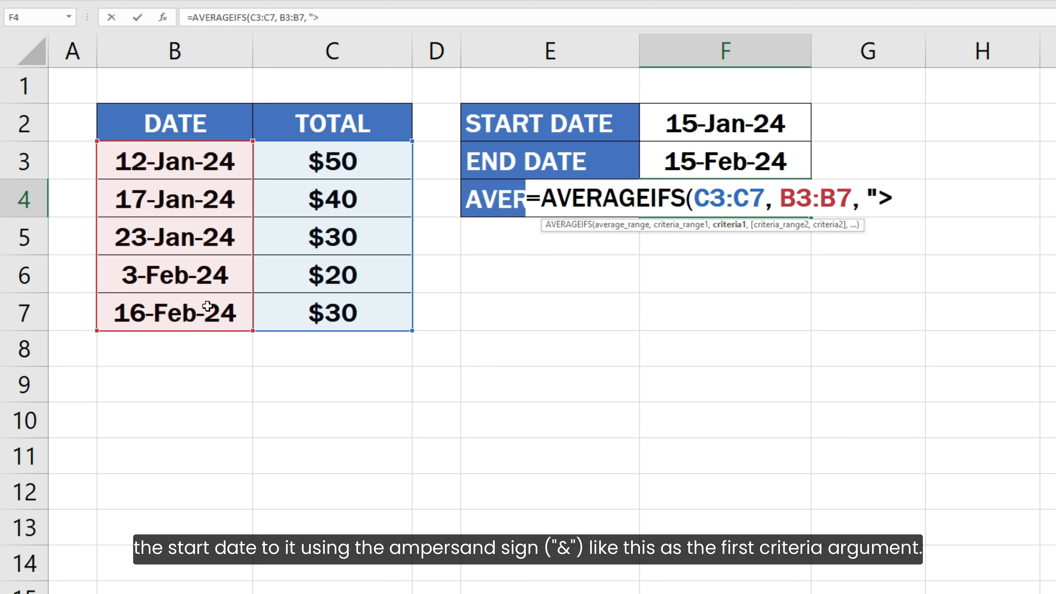
type("=\"")
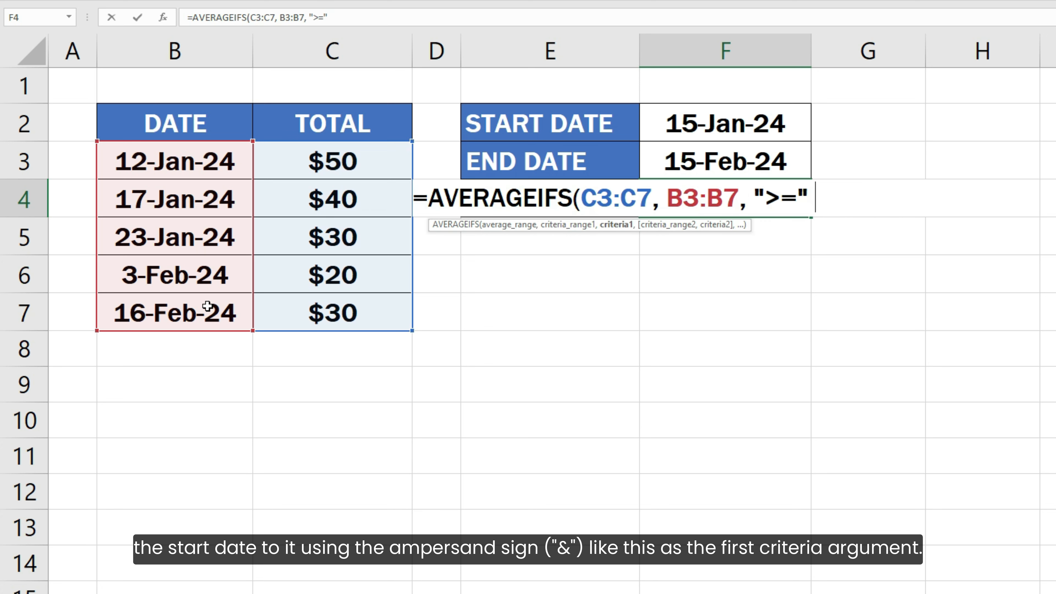
type(" &")
left_click(668, 126)
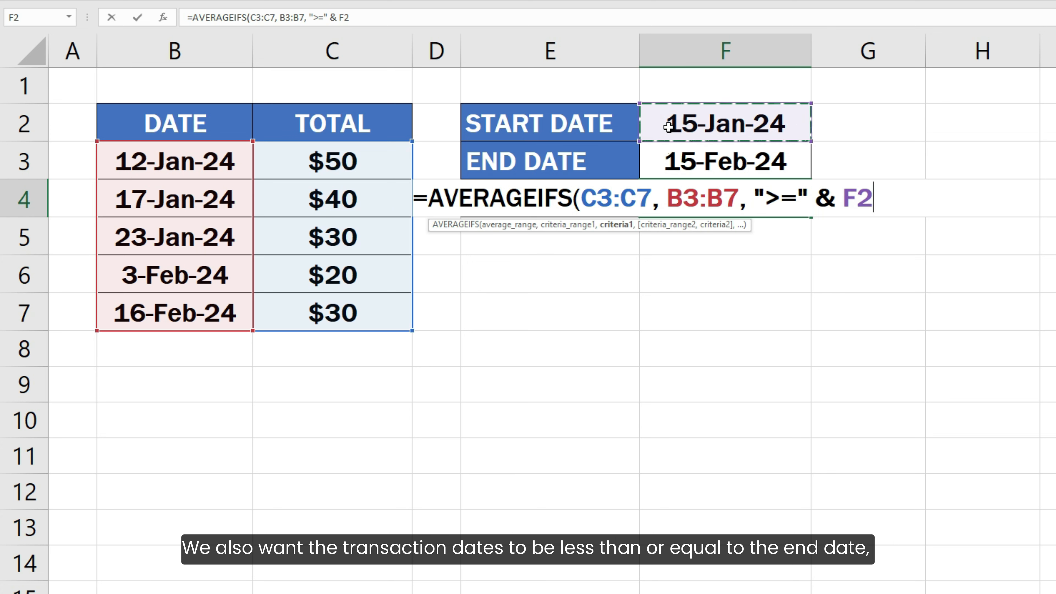
type(",")
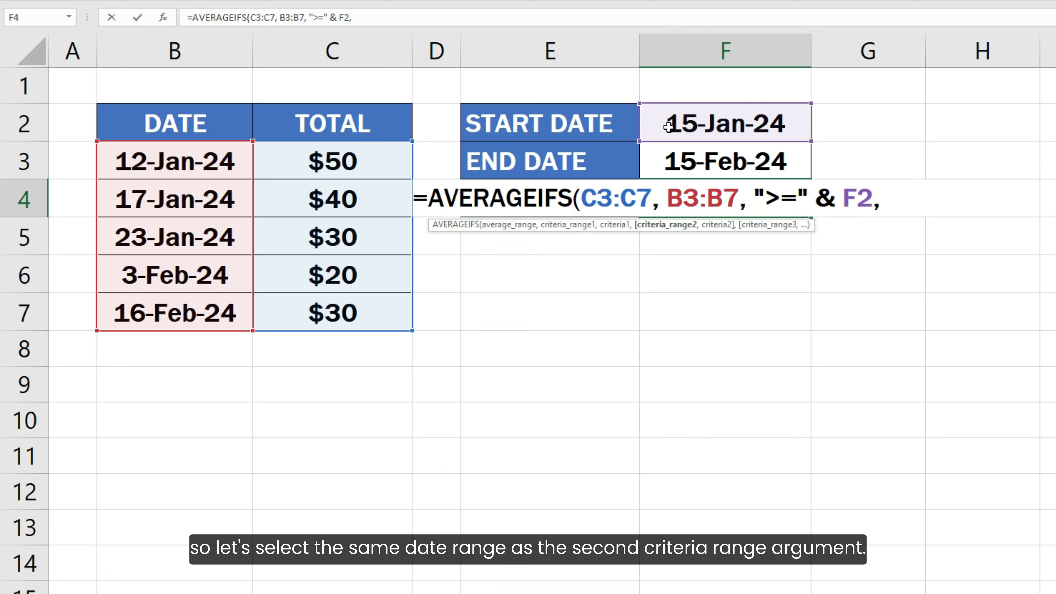
Add the second criterion, dates B3:B7 with "<=" & F3, the end date, and complete the F4 formula
left_click_drag(227, 166, 226, 312)
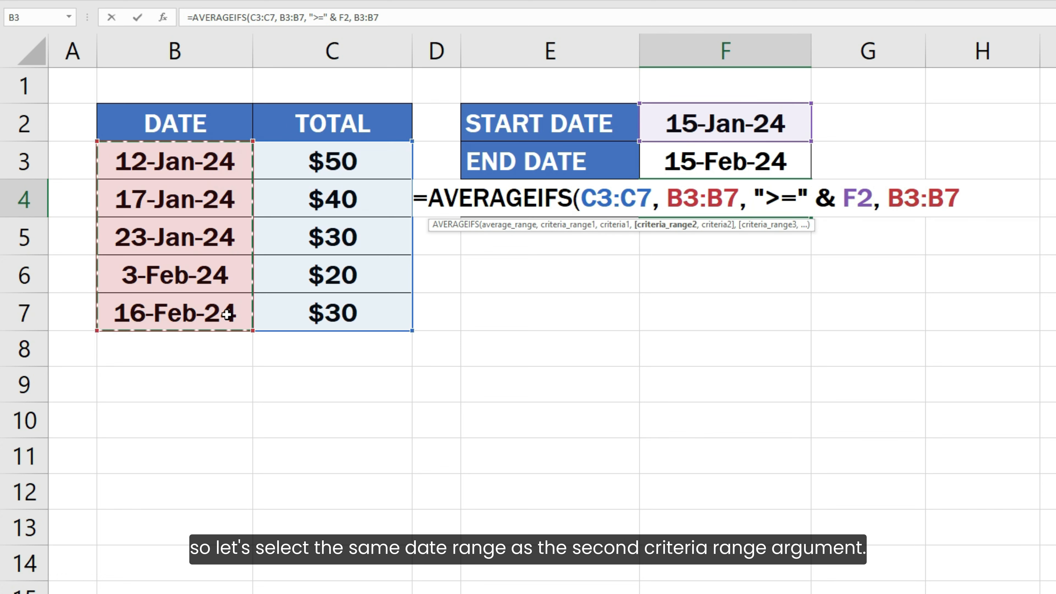
type(", ")
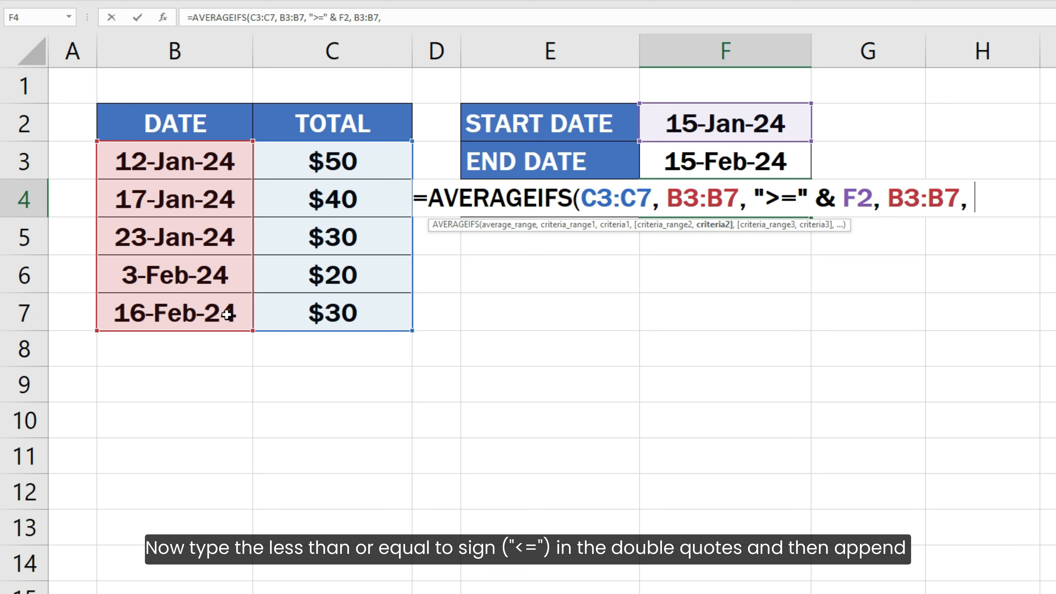
type("\"<")
type("=")
type("\" &")
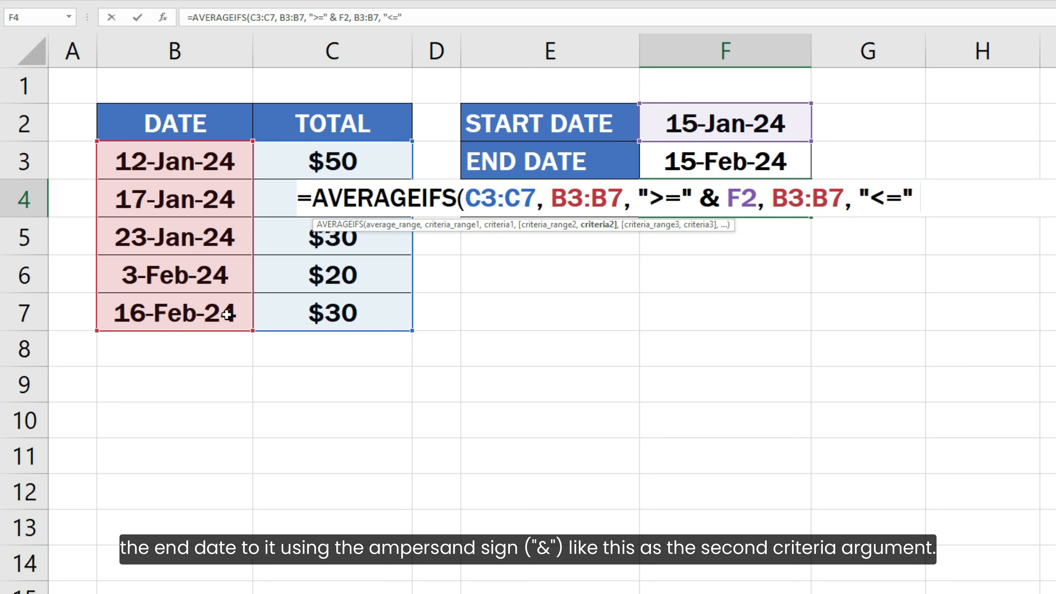
left_click(681, 158)
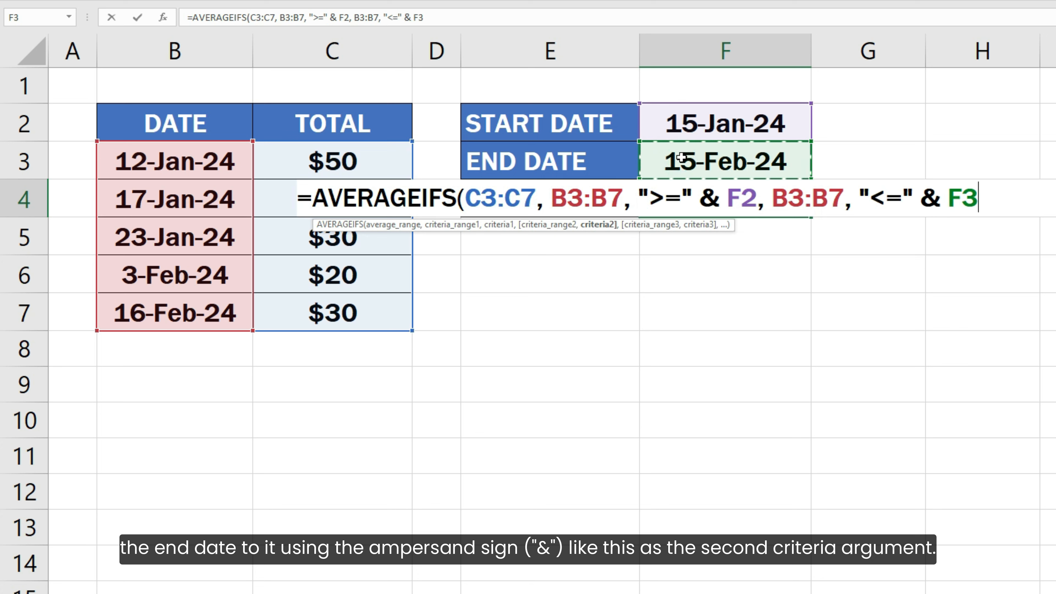
type(")")
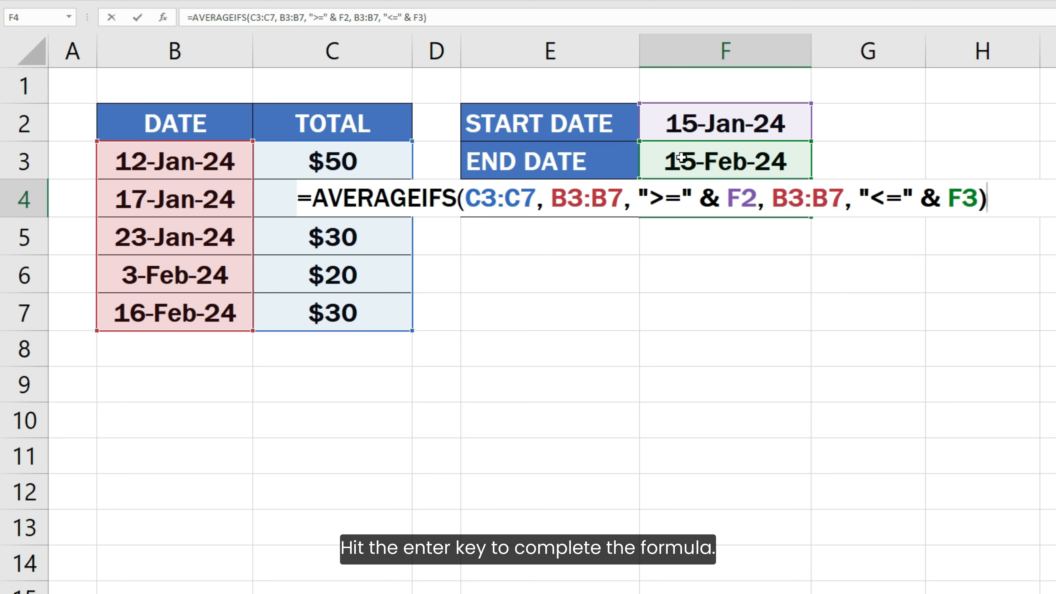
key("Return")
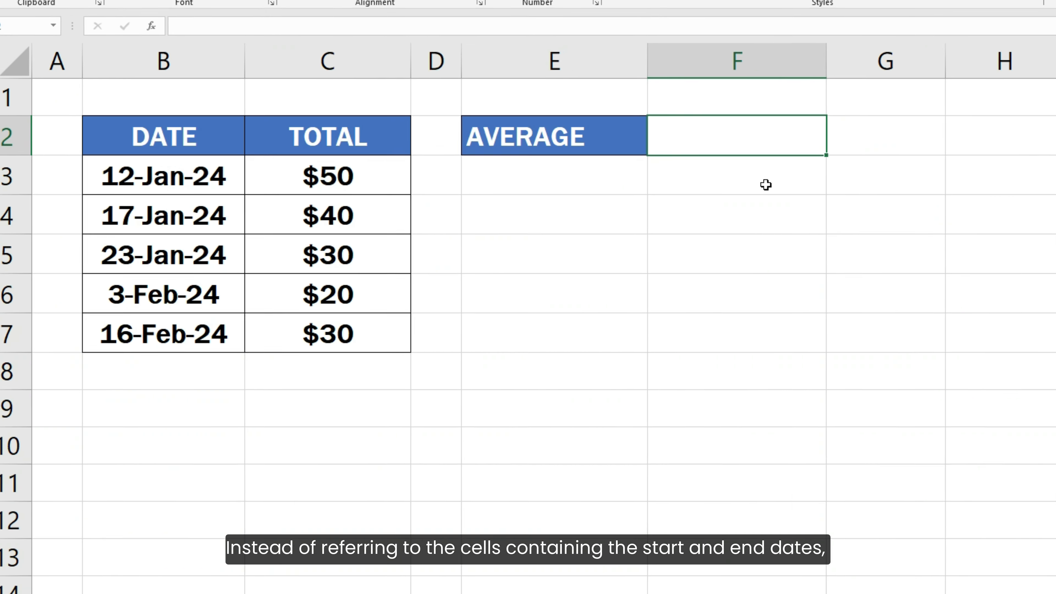
Begin an AVERAGEIFS formula in cell F2, beside the AVERAGE label, with C3:C7 as the average range
type("=AVERAGEIFS(")
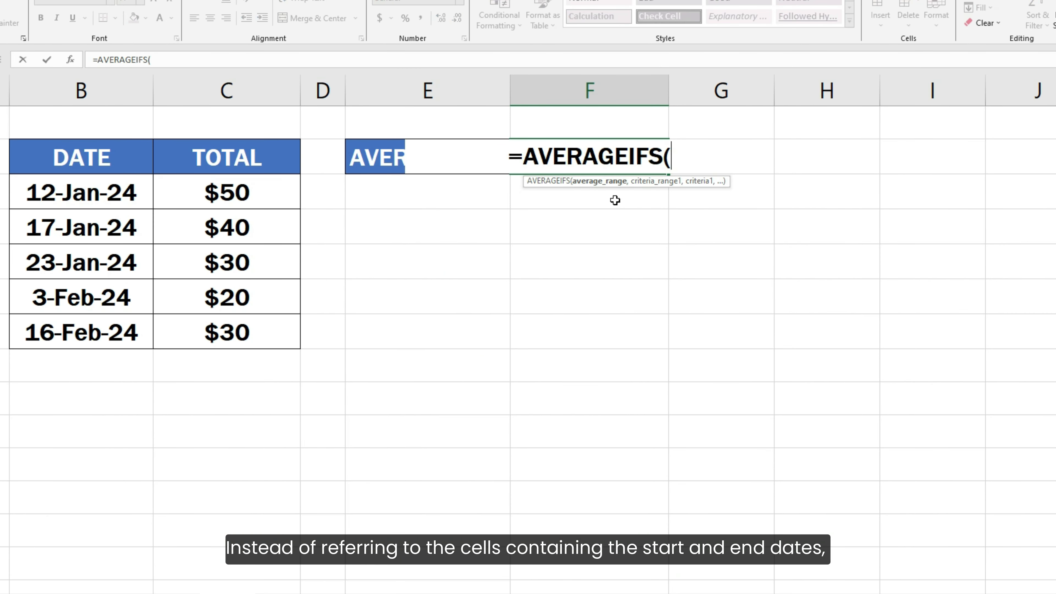
left_click_drag(290, 193, 268, 332)
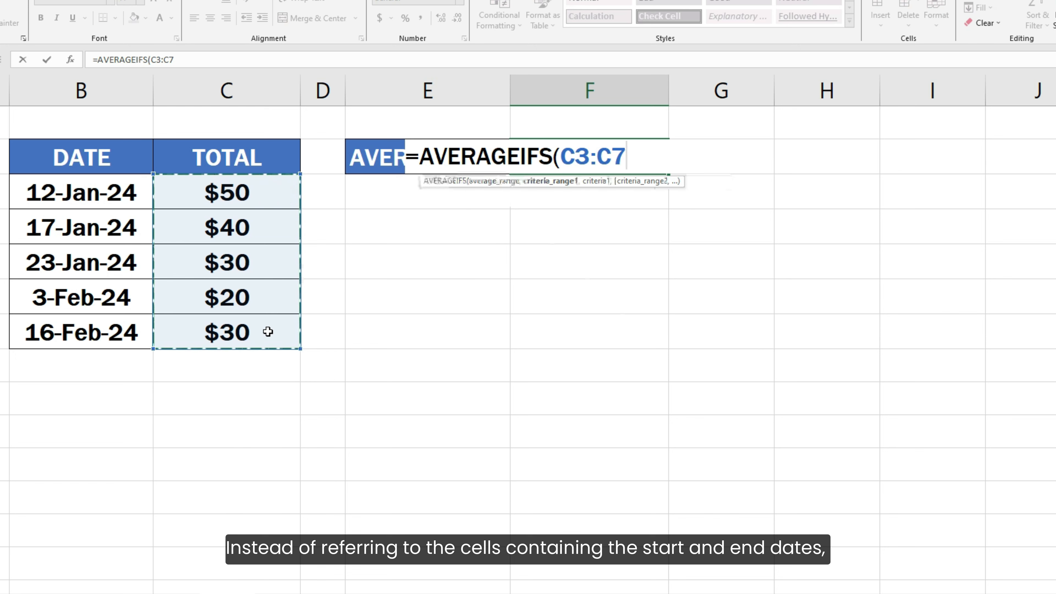
type(",")
Add the first criterion to the F2 formula: dates B3:B7 with ">=" & DATE(2024,1,1)
left_click_drag(126, 195, 121, 332)
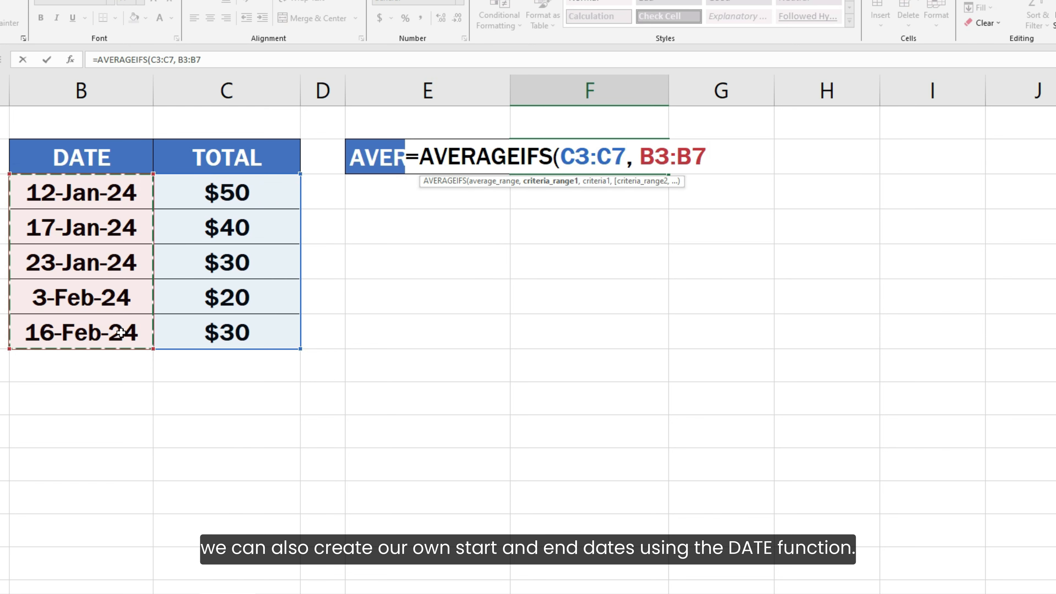
type(", \">=\"")
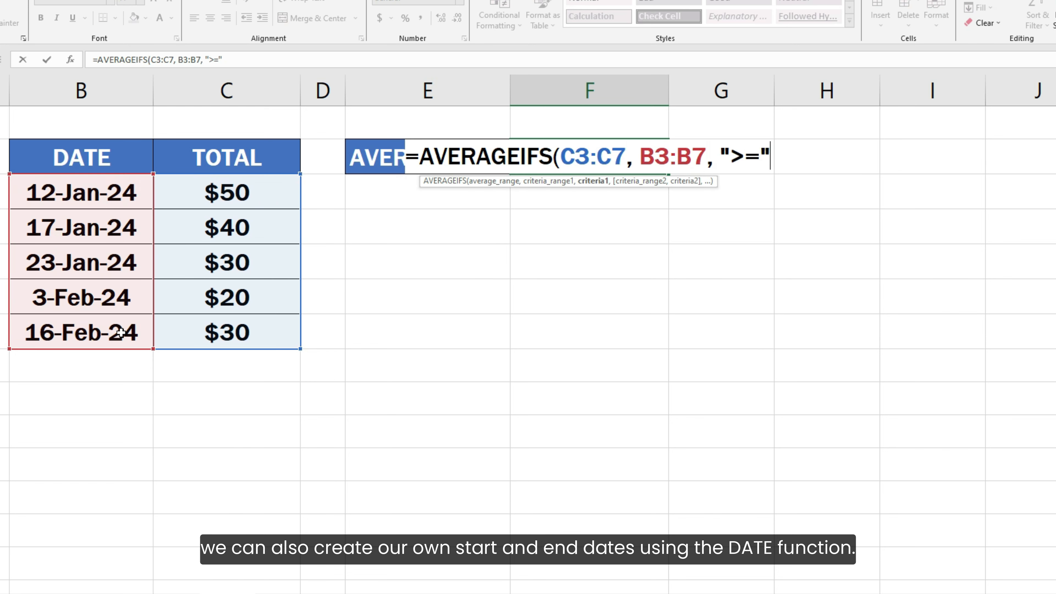
type(" & DATE")
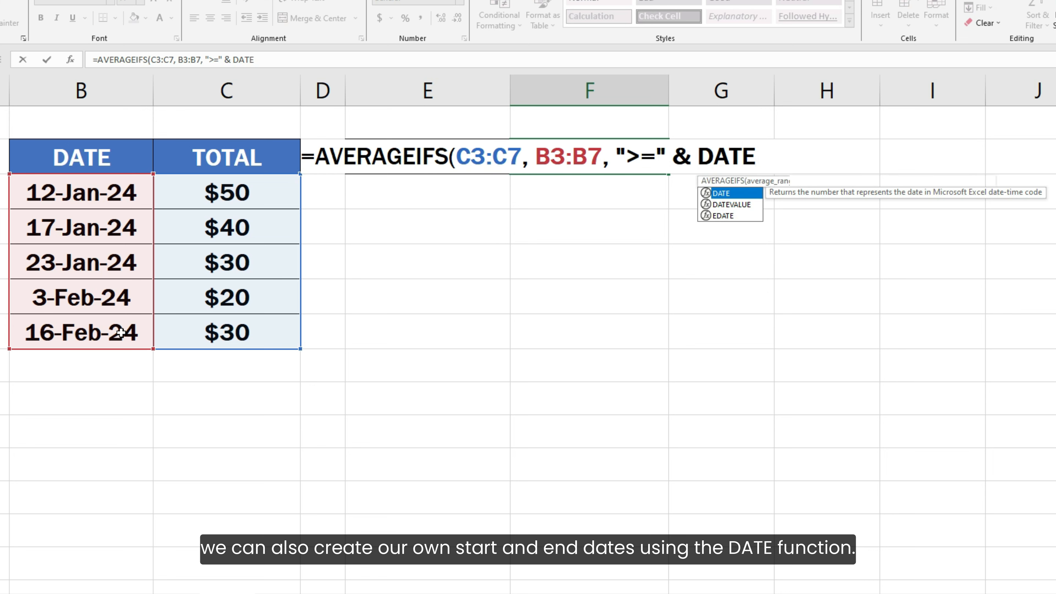
type("(2024,")
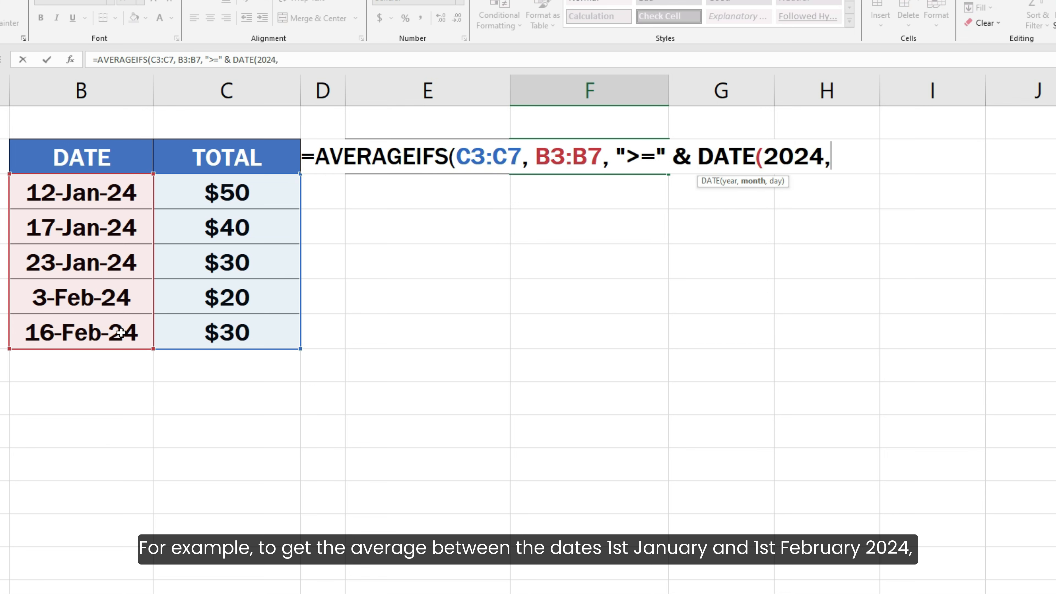
type("1,1),")
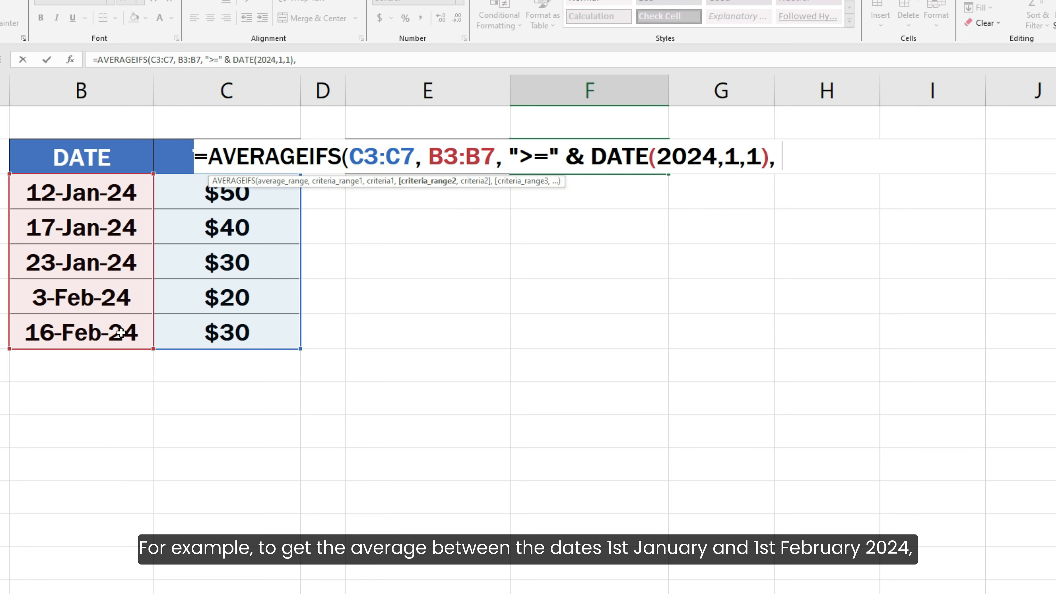
Add the second criterion, dates B3:B7 with "<=" & DATE(2024,2,1), and complete the F2 formula
left_click_drag(83, 192, 81, 337)
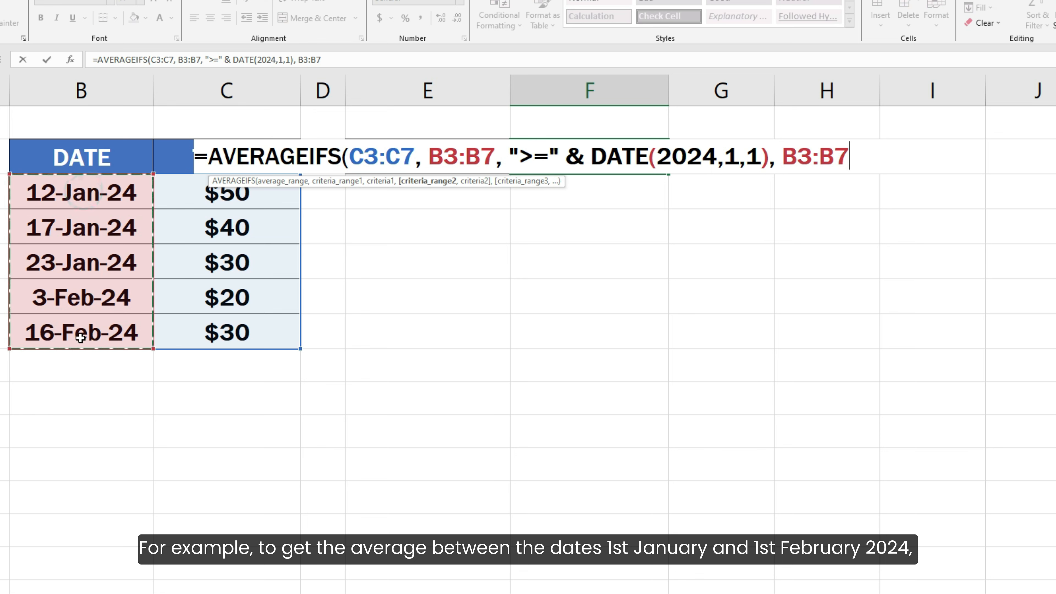
type(", \"<=")
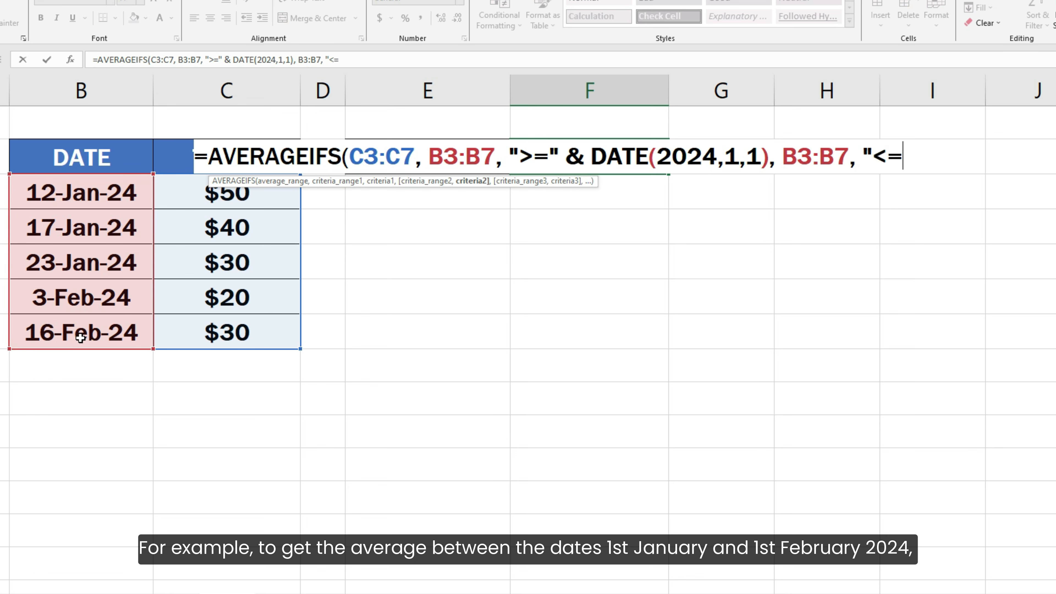
type("\" & DATE")
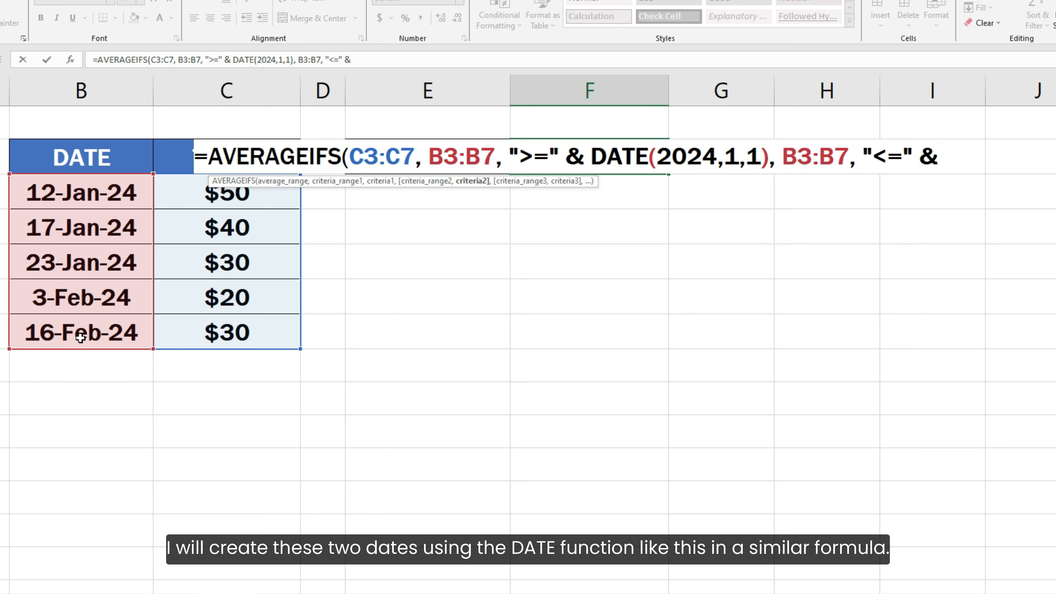
type("(202")
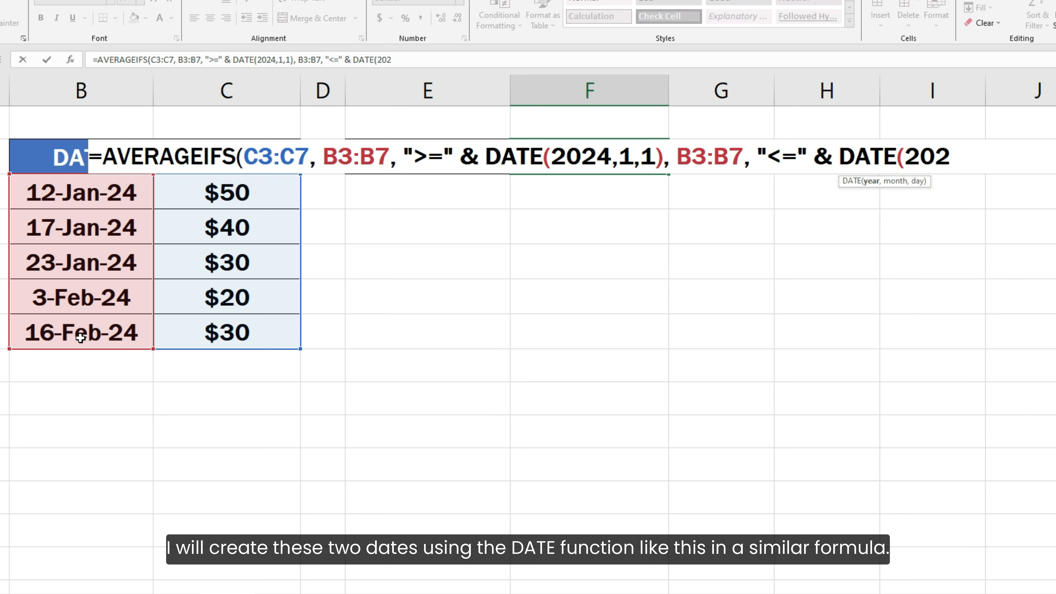
type("4,2,1))")
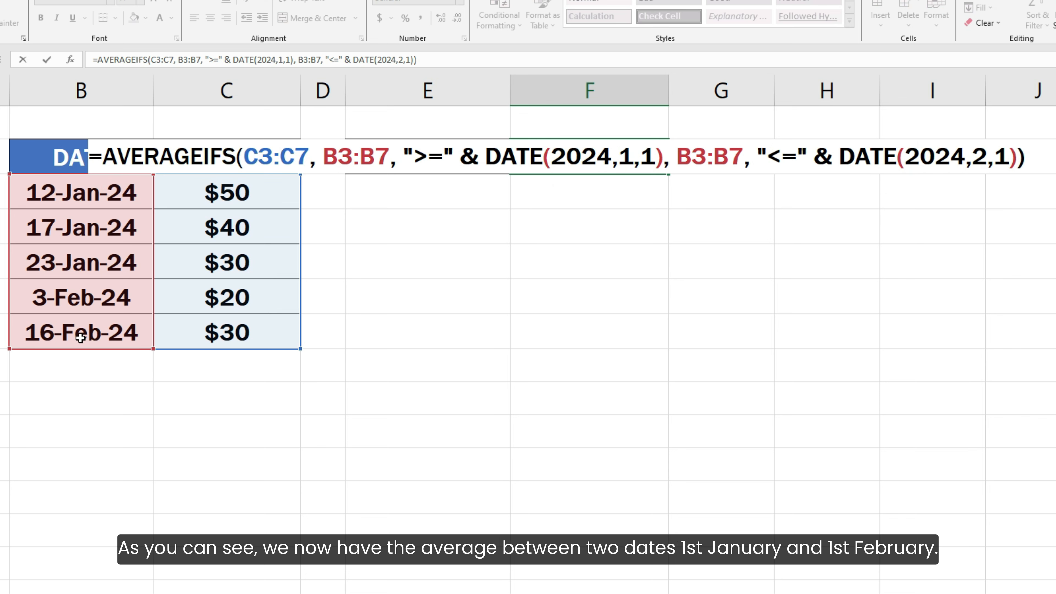
key("Return")
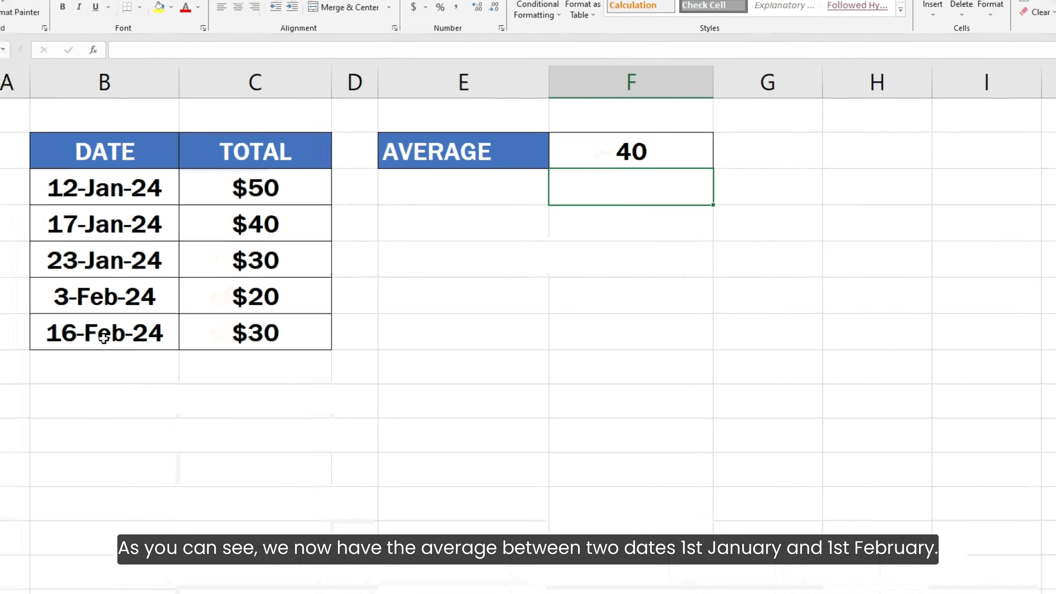